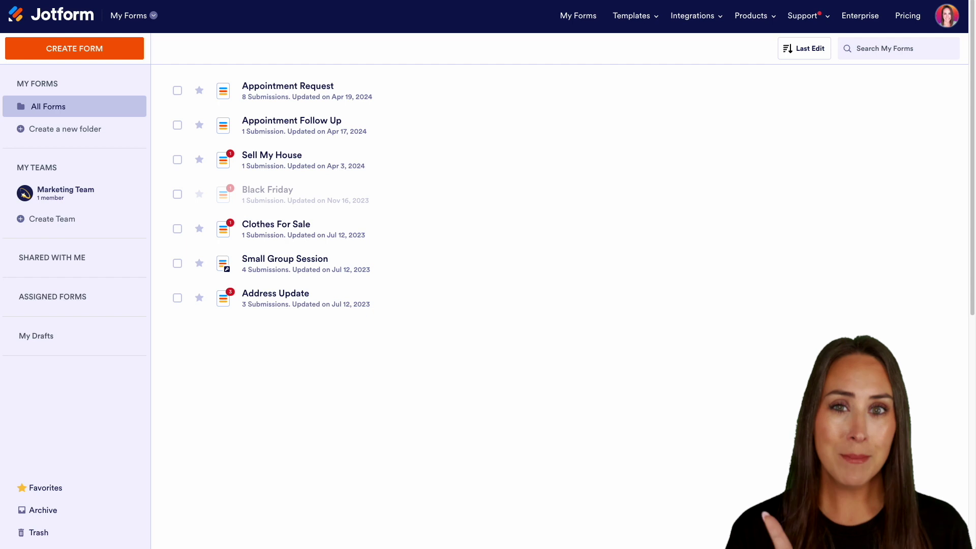
From My Tables, create a new table using the Small Business CRM template under CRM Templates.
{"action": "left_click", "coordinate": [145, 17]}
{"action": "left_click", "coordinate": [215, 82]}
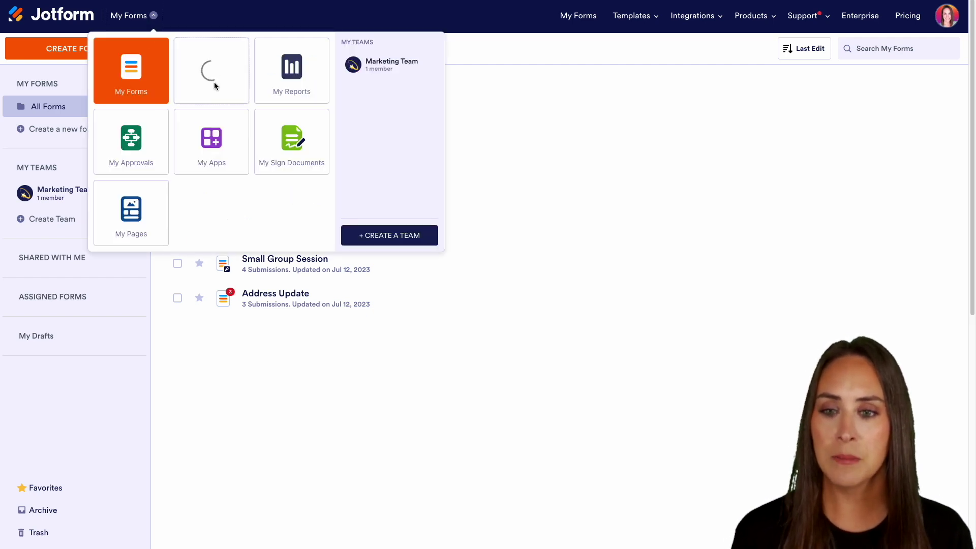
{"action": "left_click", "coordinate": [76, 54]}
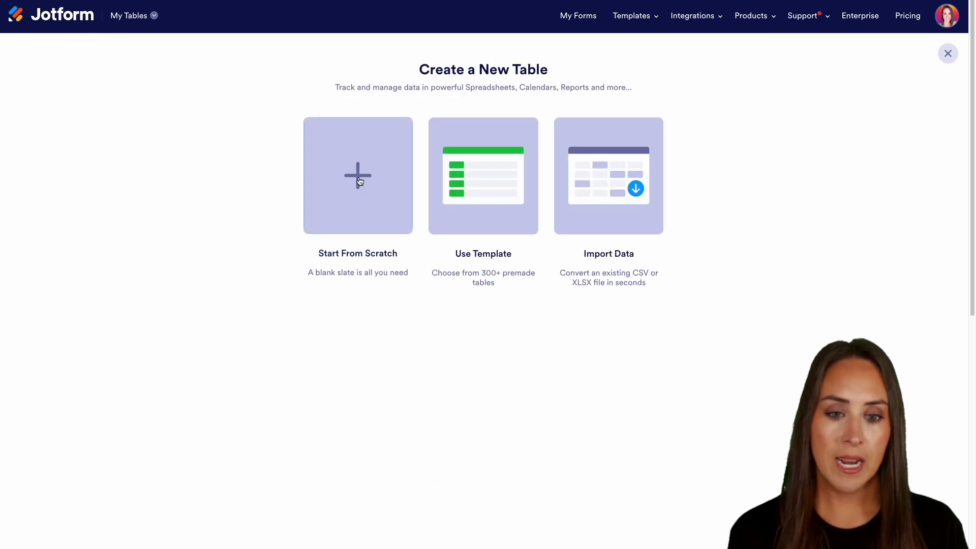
{"action": "left_click", "coordinate": [492, 183]}
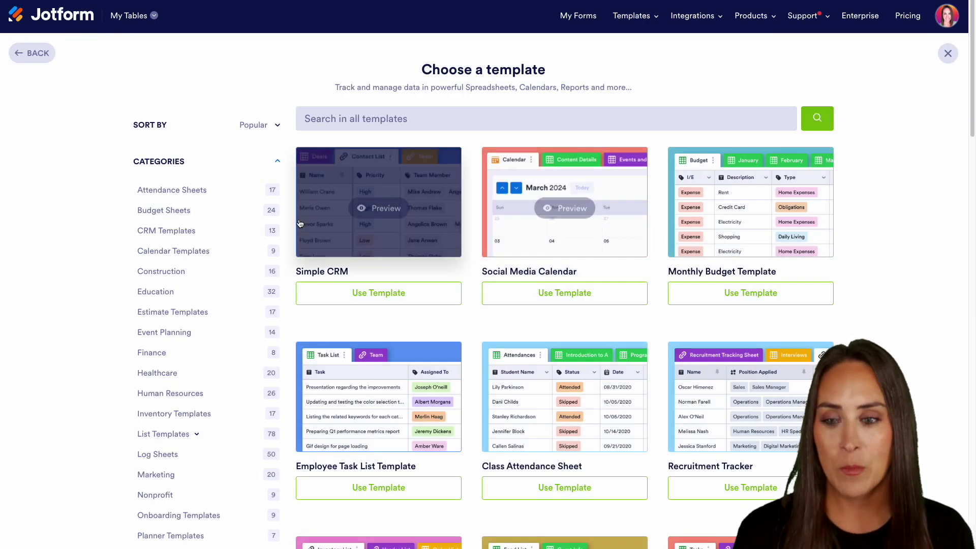
{"action": "left_click", "coordinate": [162, 231]}
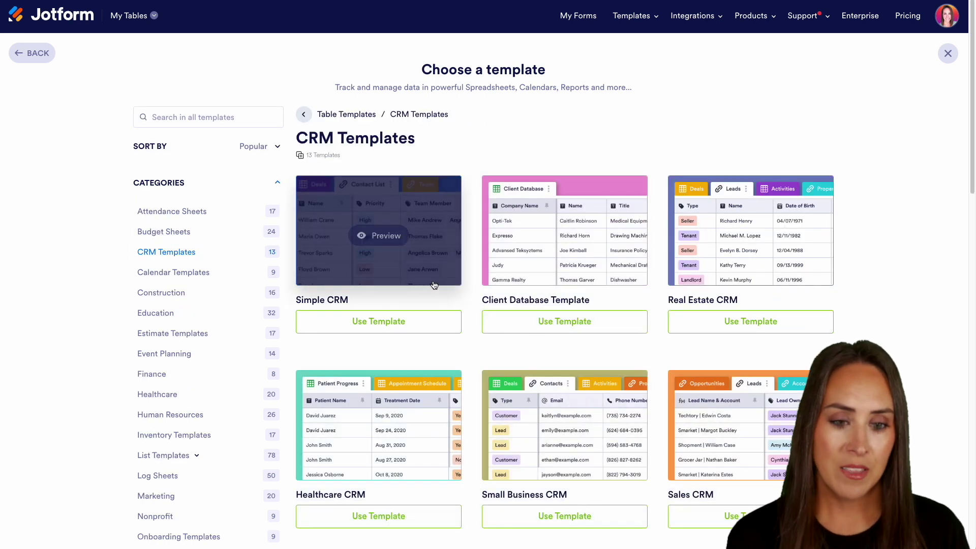
{"action": "scroll", "coordinate": [467, 283], "scroll_direction": "down", "scroll_amount": 3}
{"action": "scroll", "coordinate": [468, 283], "scroll_direction": "down", "scroll_amount": 1}
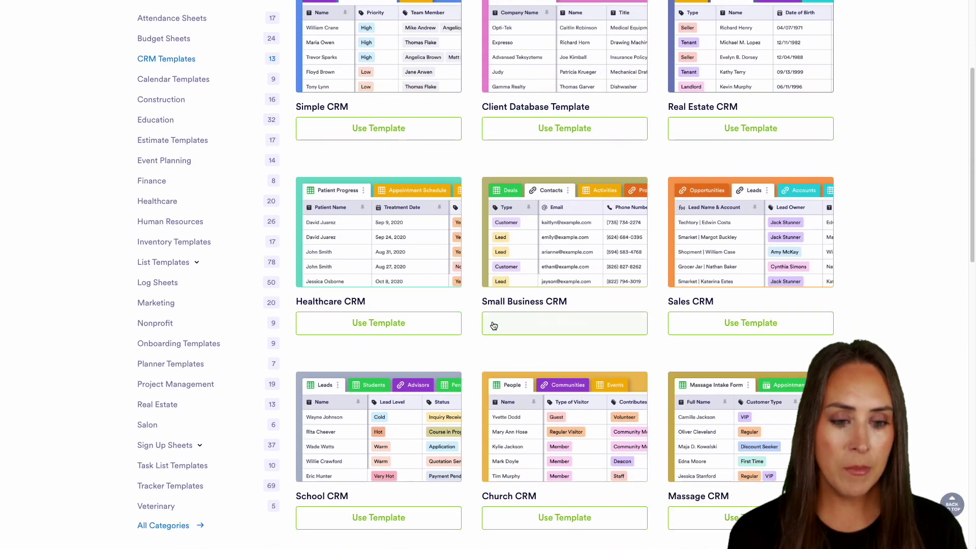
{"action": "left_click", "coordinate": [599, 327]}
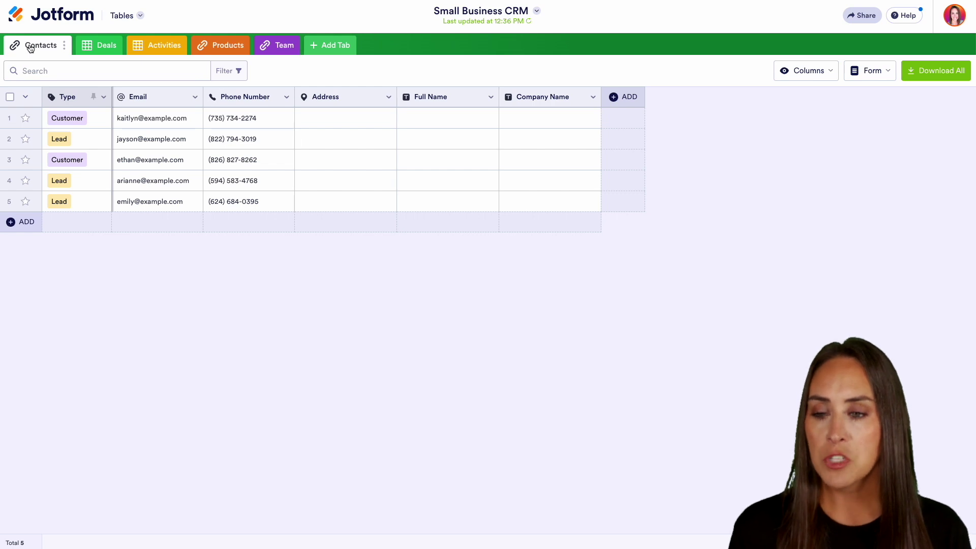
Check the first contact's Type options, Lead and Customer, and leave it as Customer.
{"action": "left_click", "coordinate": [59, 118]}
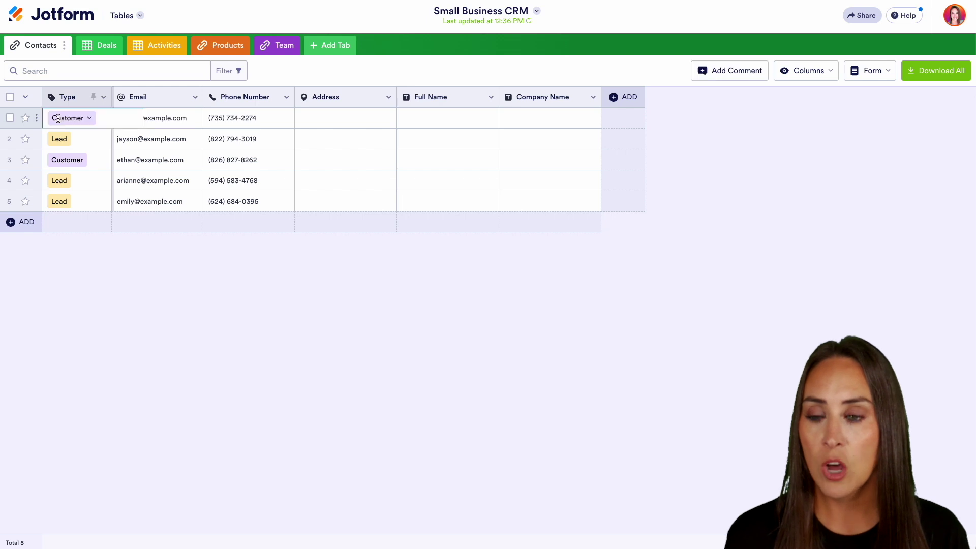
{"action": "left_click", "coordinate": [89, 118]}
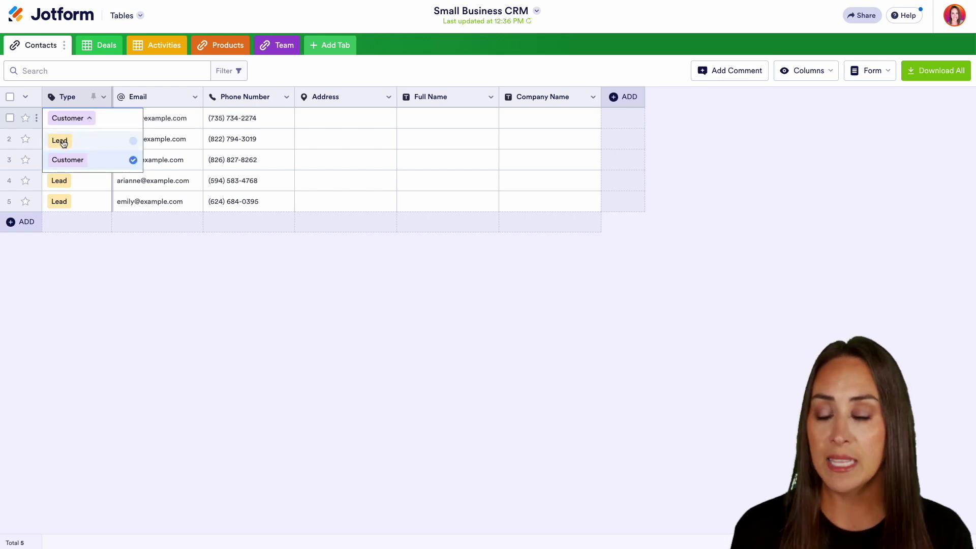
{"action": "left_click", "coordinate": [90, 230]}
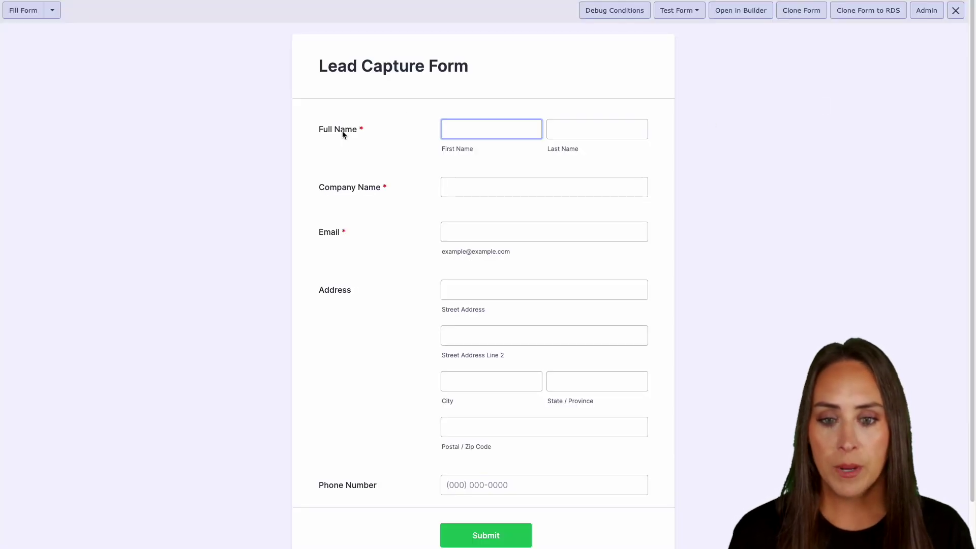
Step through the Lead Capture Form fields from Full Name to Phone Number, then scroll back up.
{"action": "left_click", "coordinate": [339, 157]}
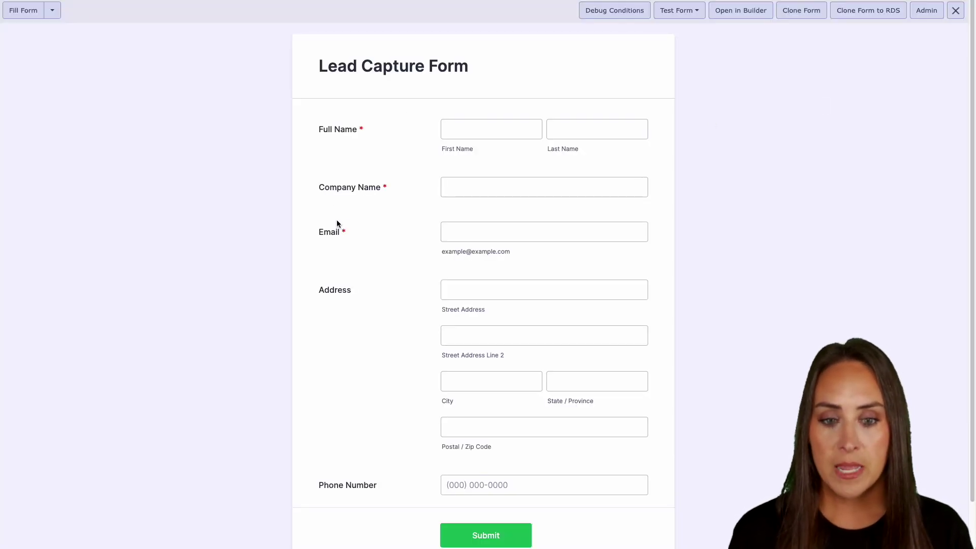
{"action": "scroll", "coordinate": [373, 246], "scroll_direction": "down", "scroll_amount": 1}
{"action": "left_click", "coordinate": [382, 234]}
{"action": "left_click", "coordinate": [387, 438]}
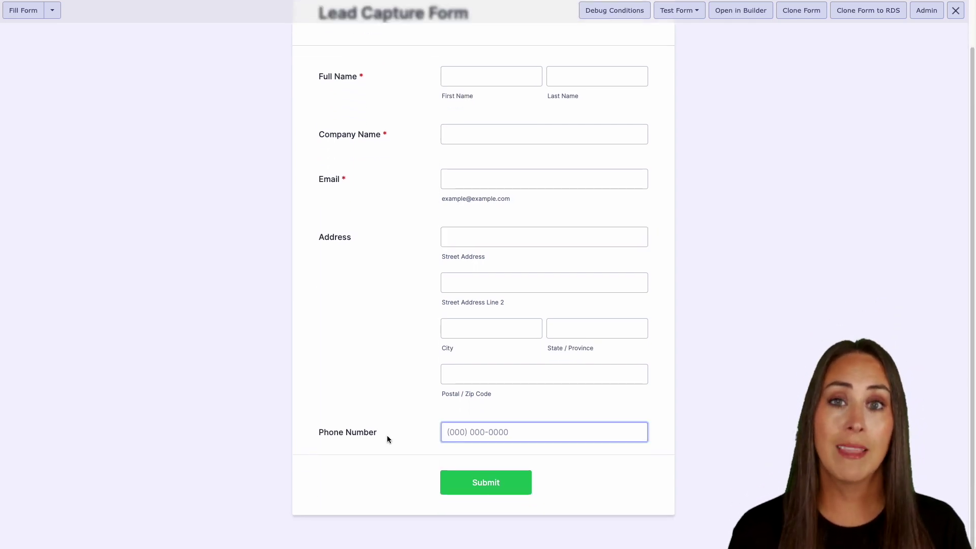
{"action": "left_click", "coordinate": [386, 425]}
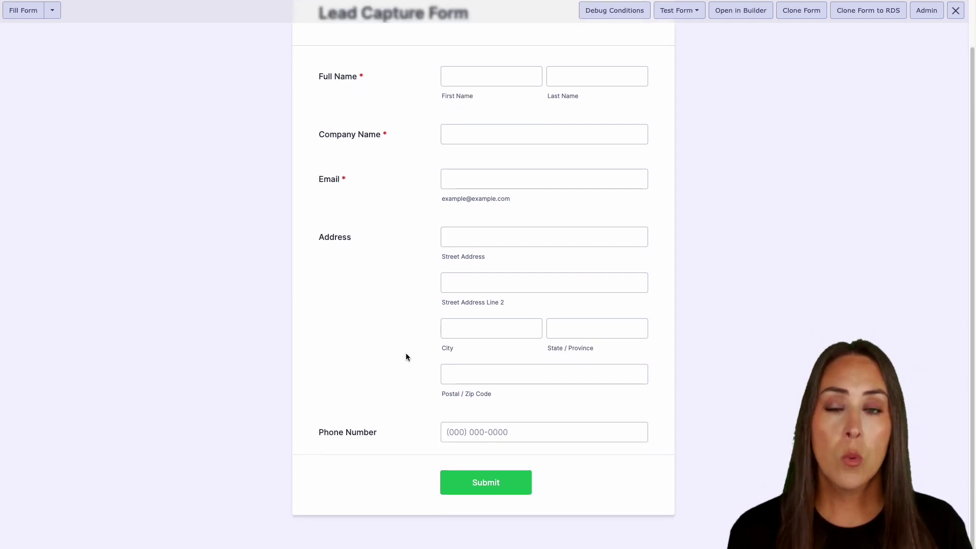
{"action": "scroll", "coordinate": [405, 356], "scroll_direction": "up", "scroll_amount": 1}
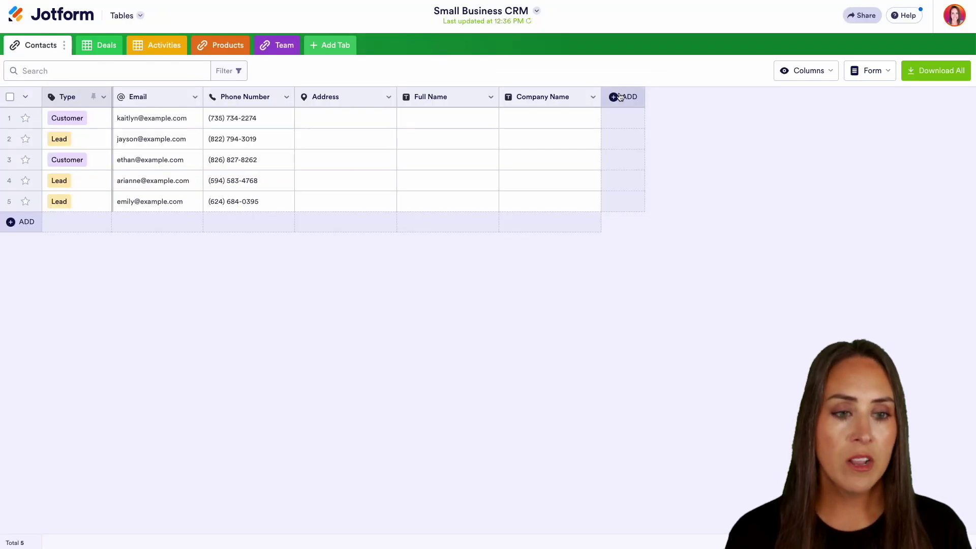
Start a Send Form button column on Contacts, keeping the default name and choosing Lead Capture Form.
{"action": "left_click", "coordinate": [618, 95]}
{"action": "left_click", "coordinate": [541, 127]}
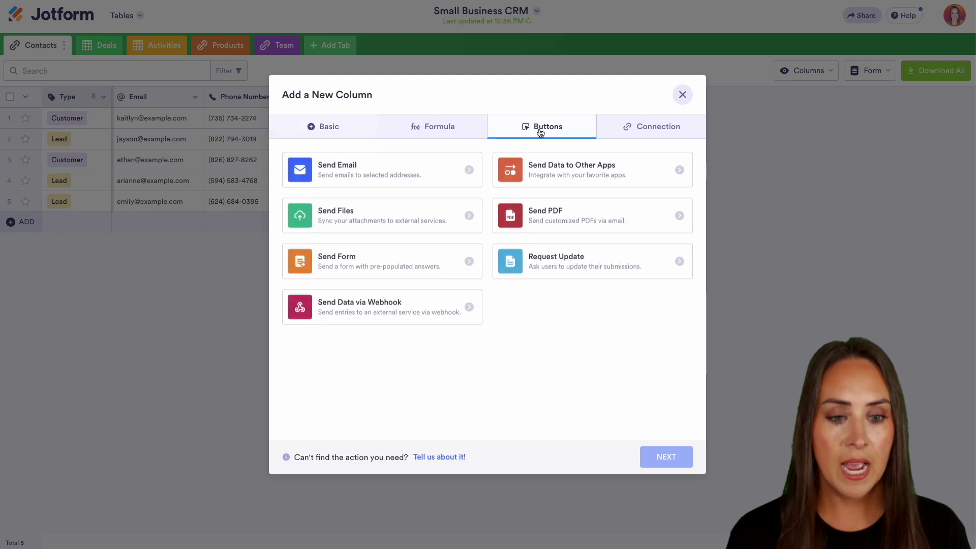
{"action": "left_click", "coordinate": [448, 273]}
{"action": "left_click", "coordinate": [671, 460]}
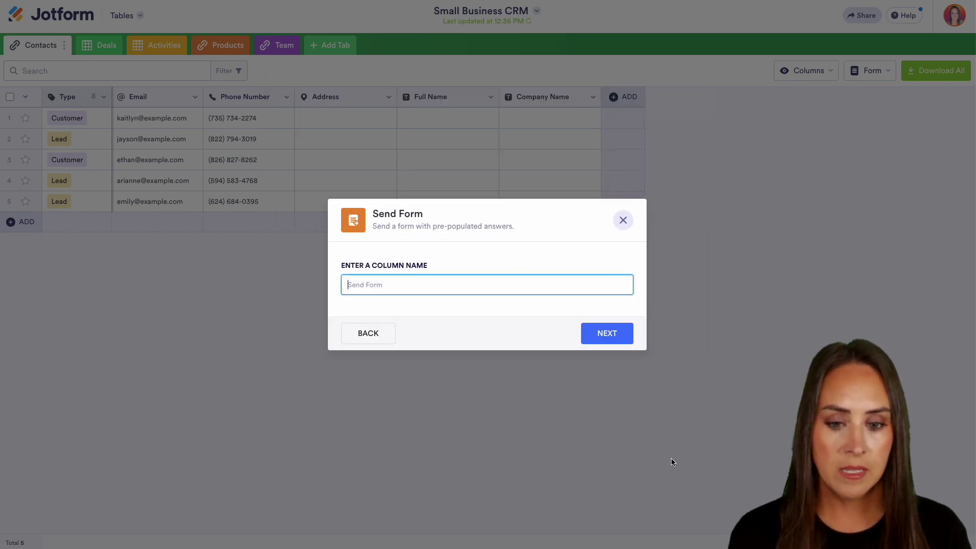
{"action": "left_click", "coordinate": [603, 333]}
{"action": "left_click", "coordinate": [672, 270]}
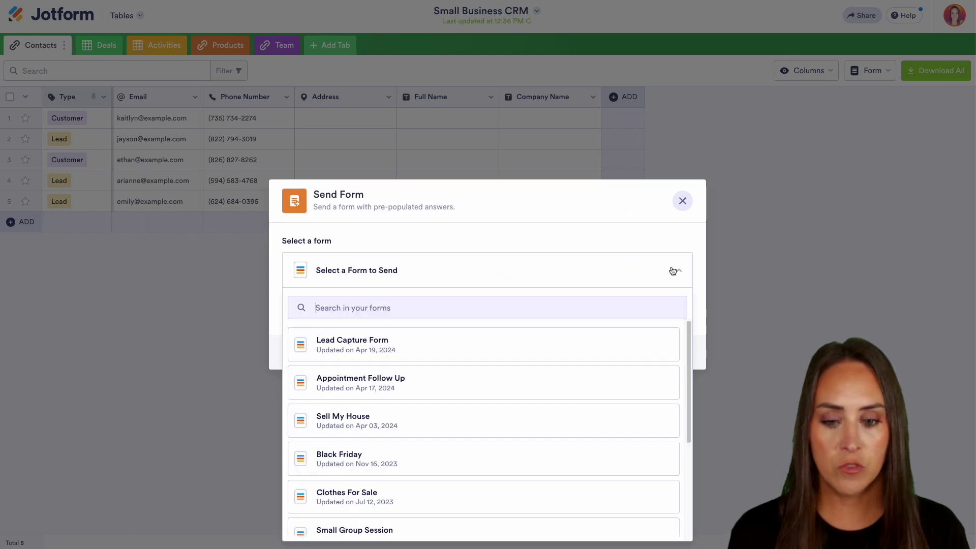
{"action": "left_click", "coordinate": [420, 345]}
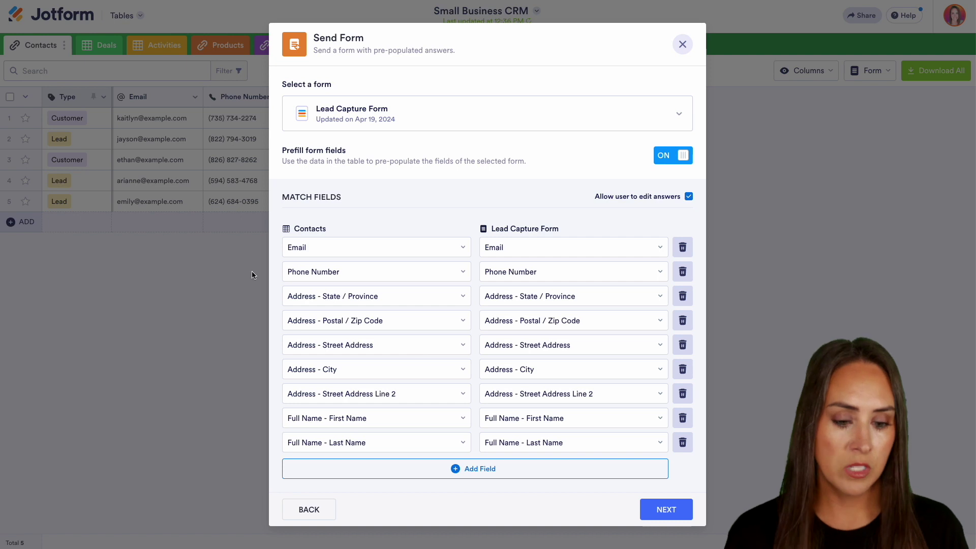
{"action": "left_click", "coordinate": [641, 509]}
Address the form to each contact's Email field, create the column, and send it to contact 1.
{"action": "left_click", "coordinate": [670, 234]}
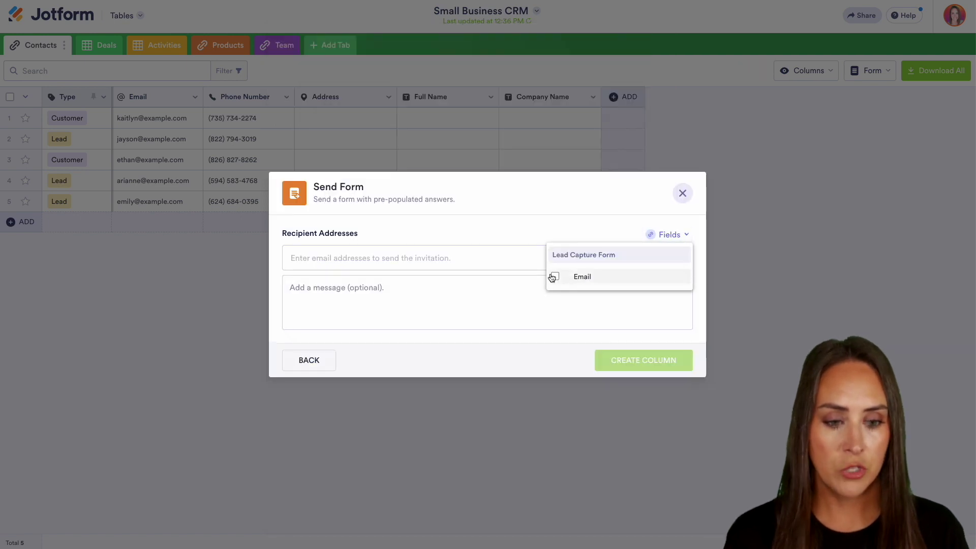
{"action": "left_click", "coordinate": [555, 277]}
{"action": "left_click", "coordinate": [546, 307]}
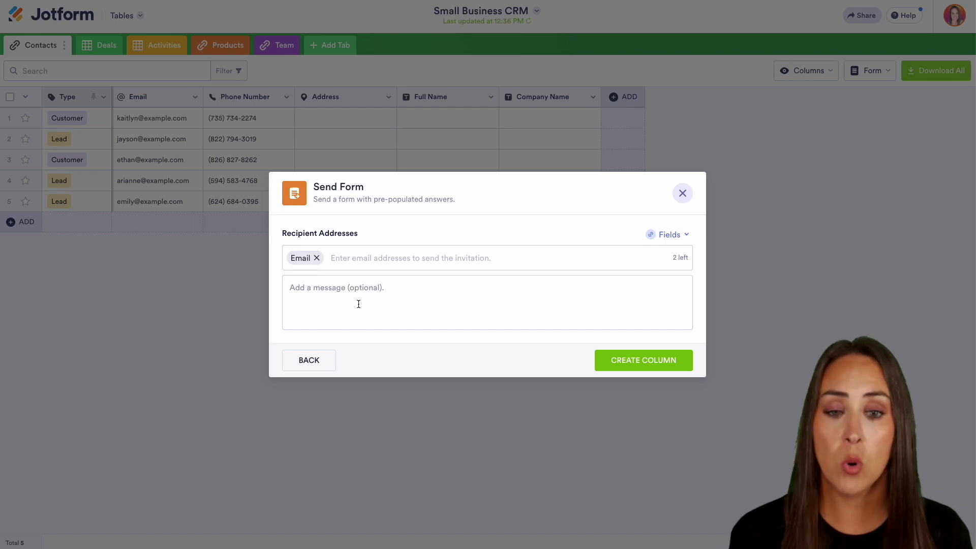
{"action": "left_click", "coordinate": [663, 359]}
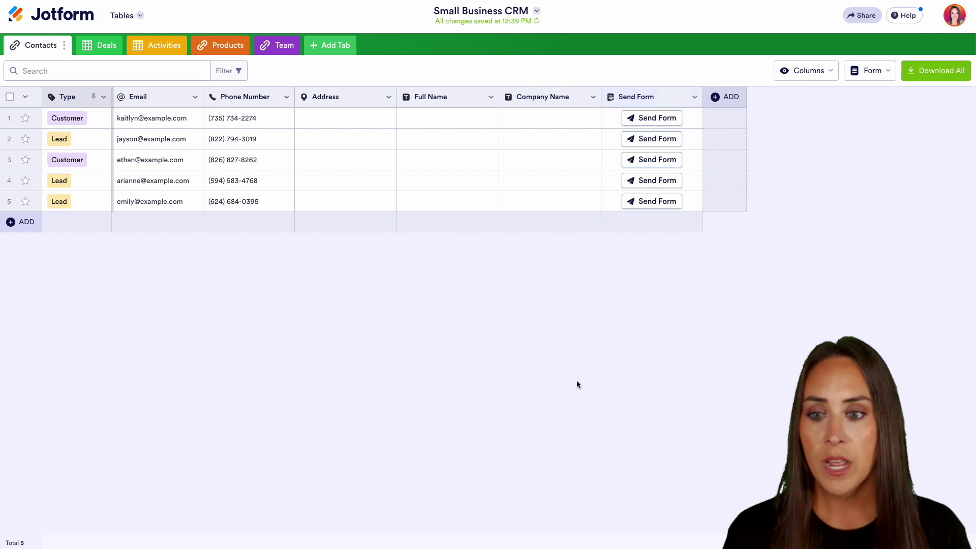
{"action": "left_click", "coordinate": [662, 118]}
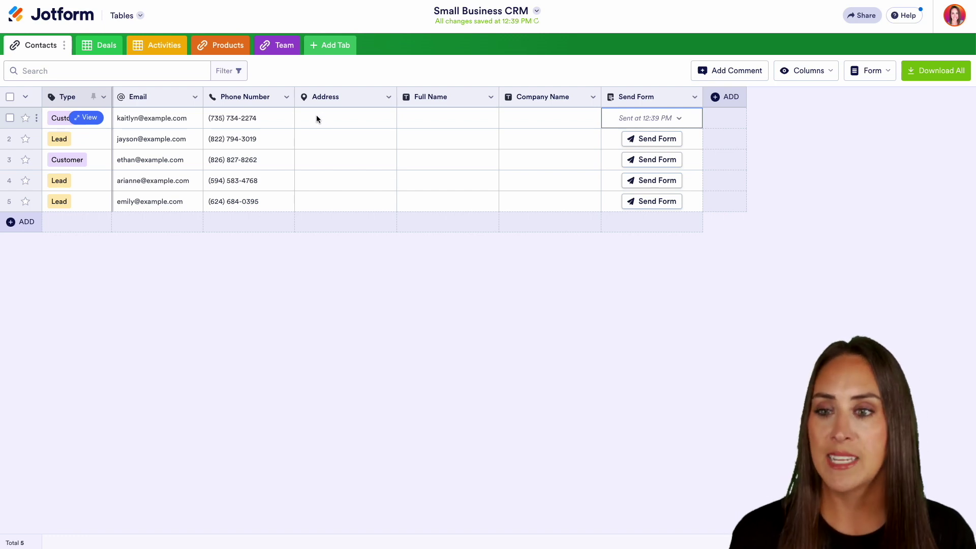
On the Deals tab, set row 1's Deal Stage to Meeting Stage.
{"action": "left_click", "coordinate": [94, 47]}
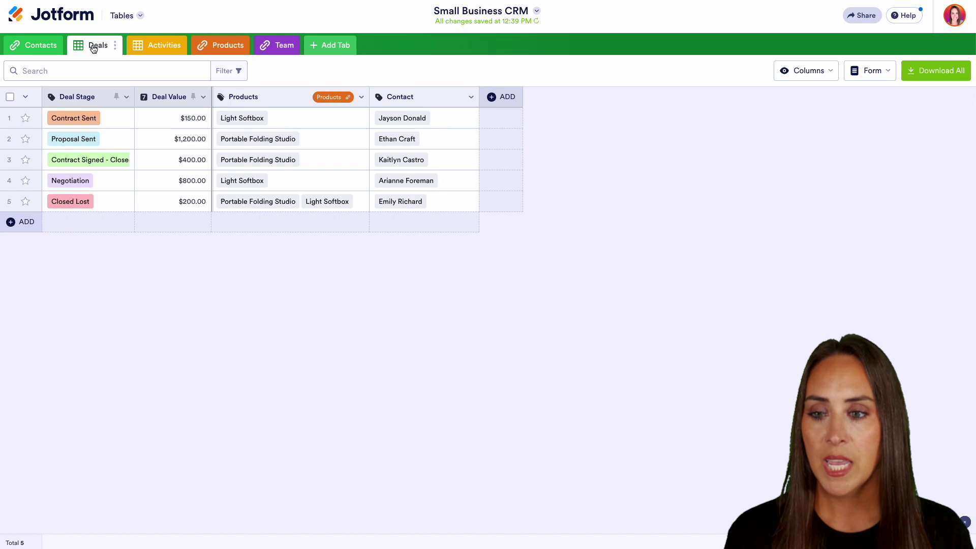
{"action": "left_click", "coordinate": [71, 119]}
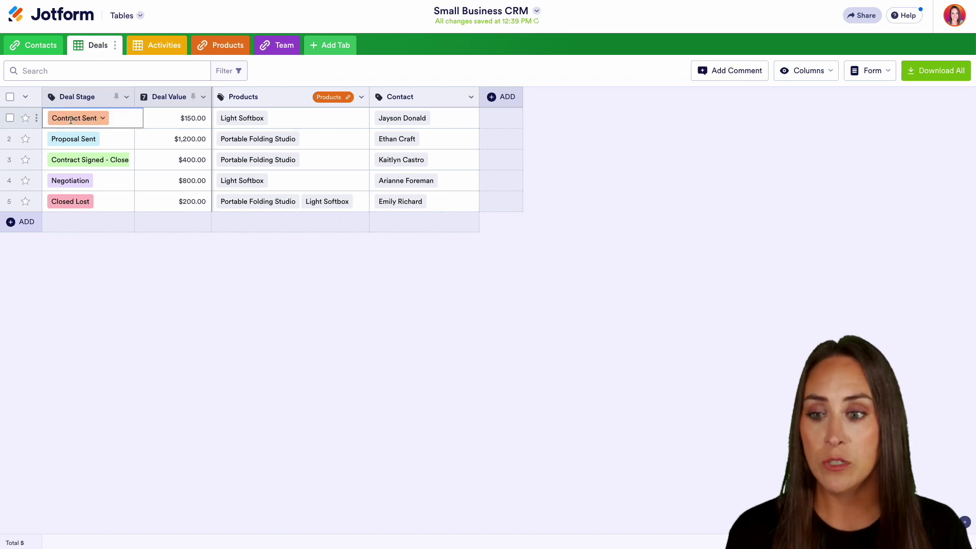
{"action": "left_click", "coordinate": [101, 120]}
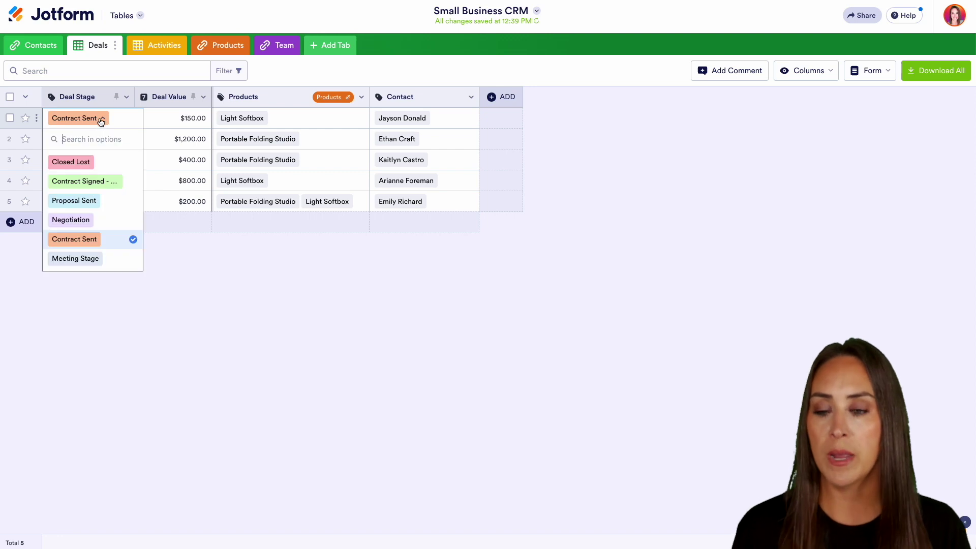
{"action": "left_click", "coordinate": [89, 257]}
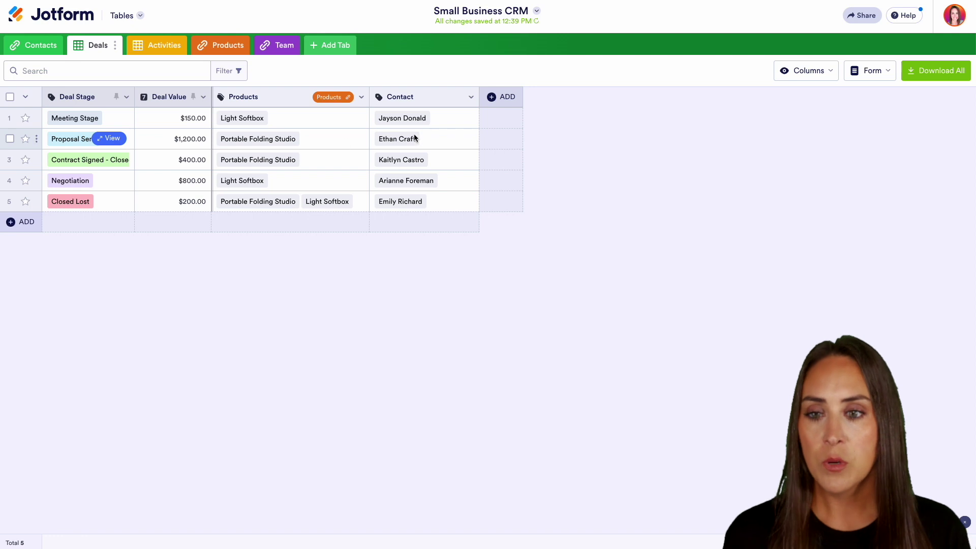
Show the Activities sheet with its five Email, Lunch, Webinar and Presentation activities.
{"action": "left_click", "coordinate": [161, 50]}
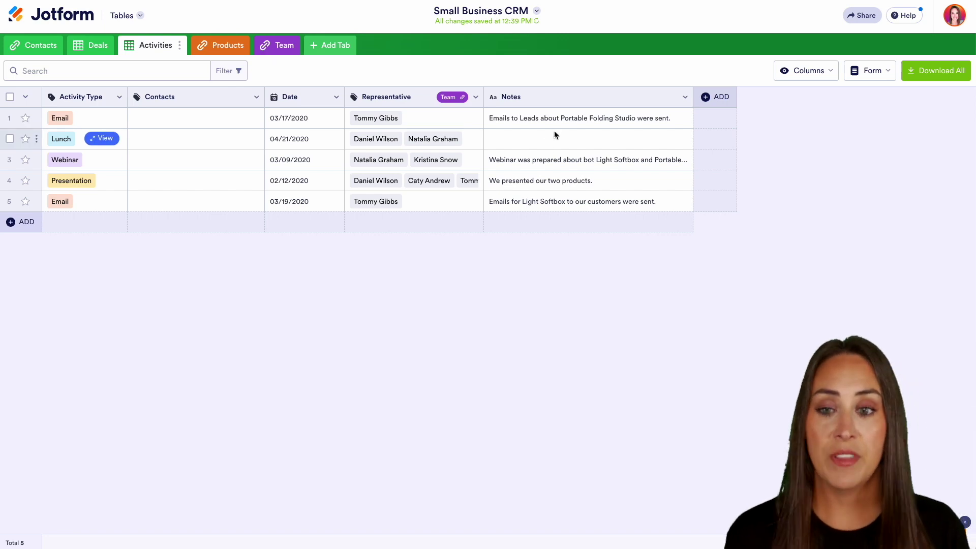
Add a new Products row named 'Camera Set Up' with a unit price of 200.
{"action": "left_click", "coordinate": [221, 48]}
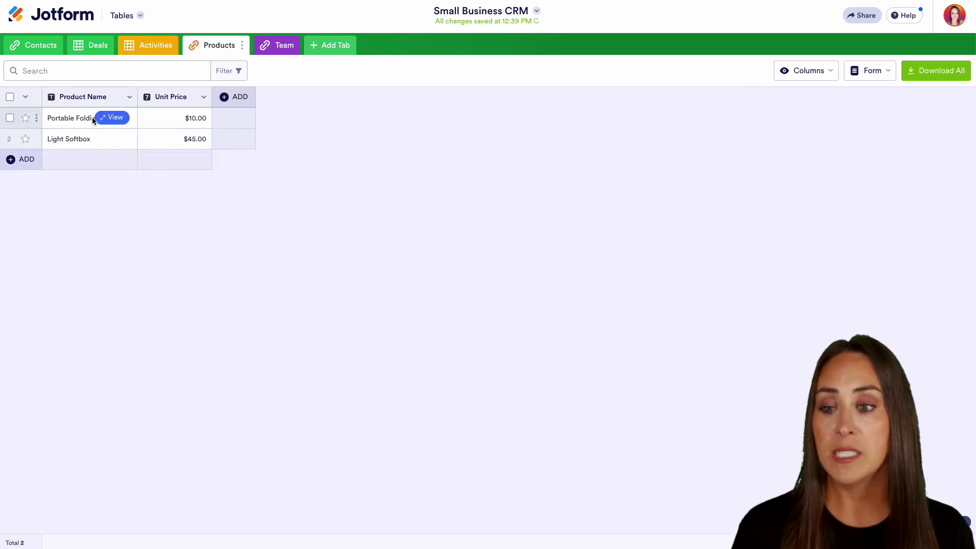
{"action": "left_click", "coordinate": [12, 162]}
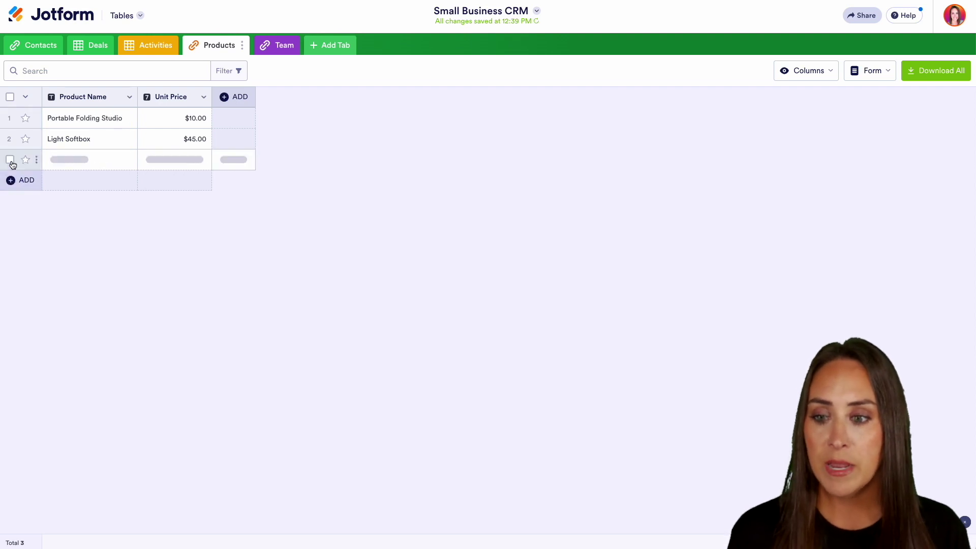
{"action": "left_click", "coordinate": [78, 160]}
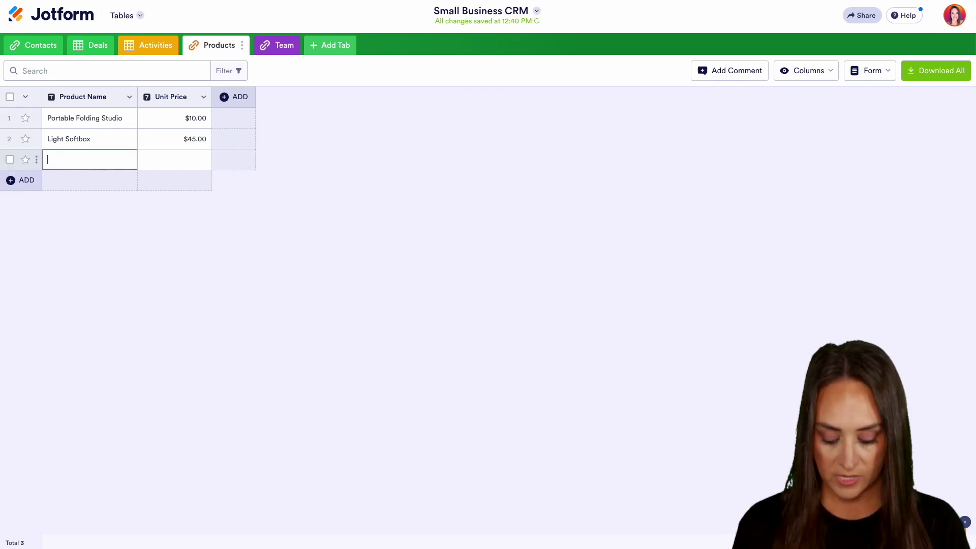
{"action": "type", "text": "Camera Set Up"}
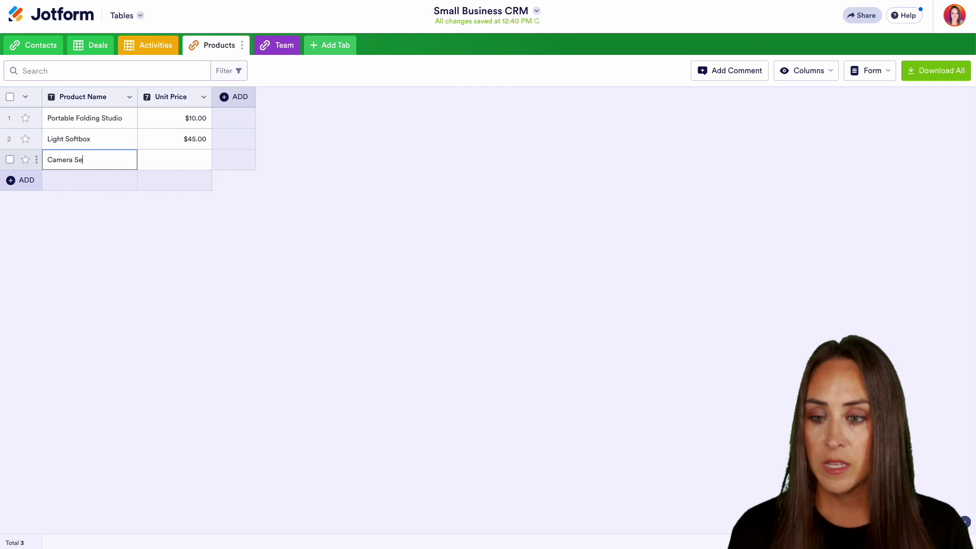
{"action": "left_click", "coordinate": [183, 154]}
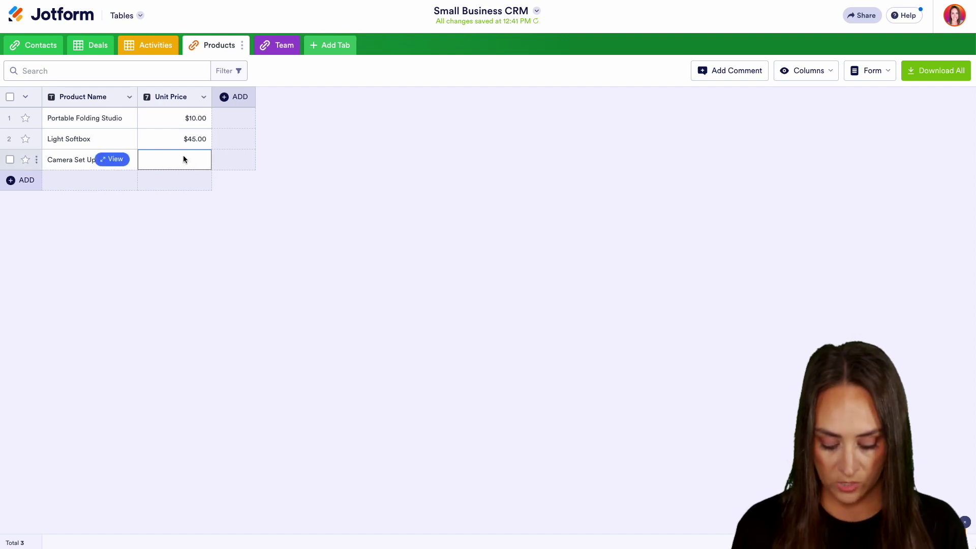
{"action": "type", "text": "200"}
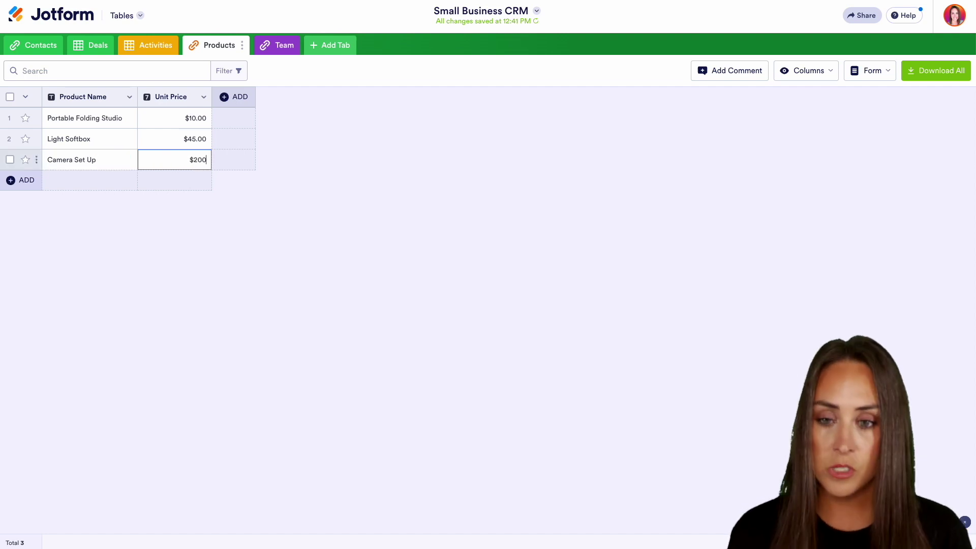
{"action": "left_click", "coordinate": [213, 232]}
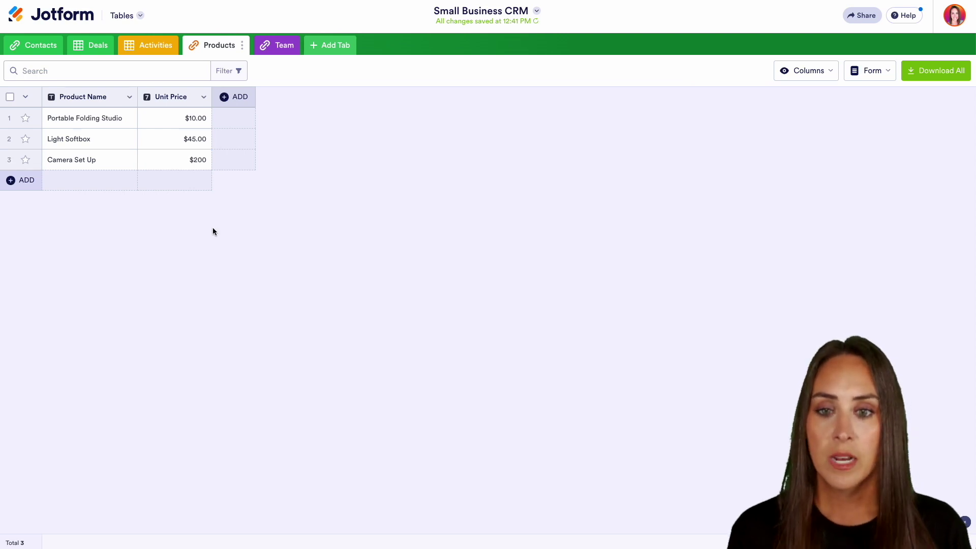
View the Team sheet's Name/Position entry form, then return to the Deals tab.
{"action": "left_click", "coordinate": [278, 46]}
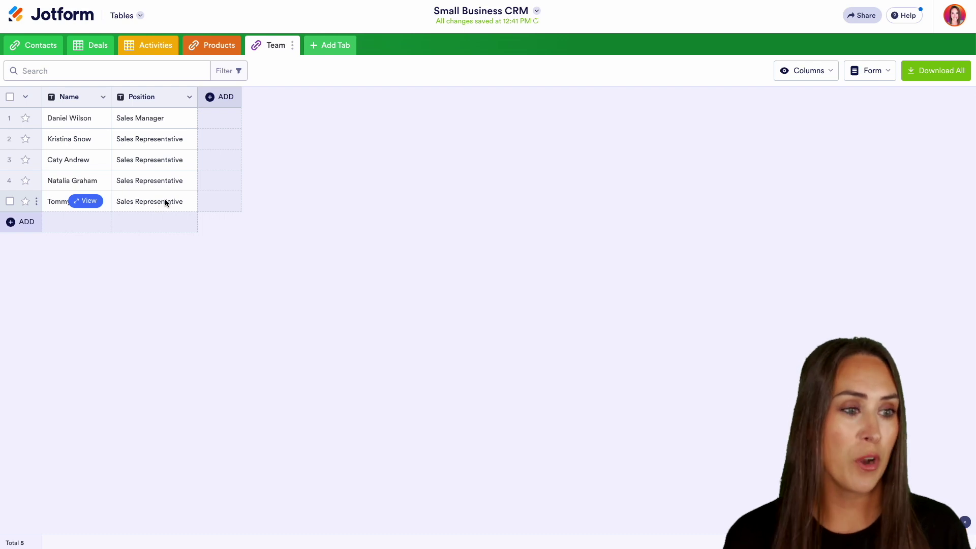
{"action": "left_click", "coordinate": [884, 72]}
{"action": "left_click", "coordinate": [837, 101]}
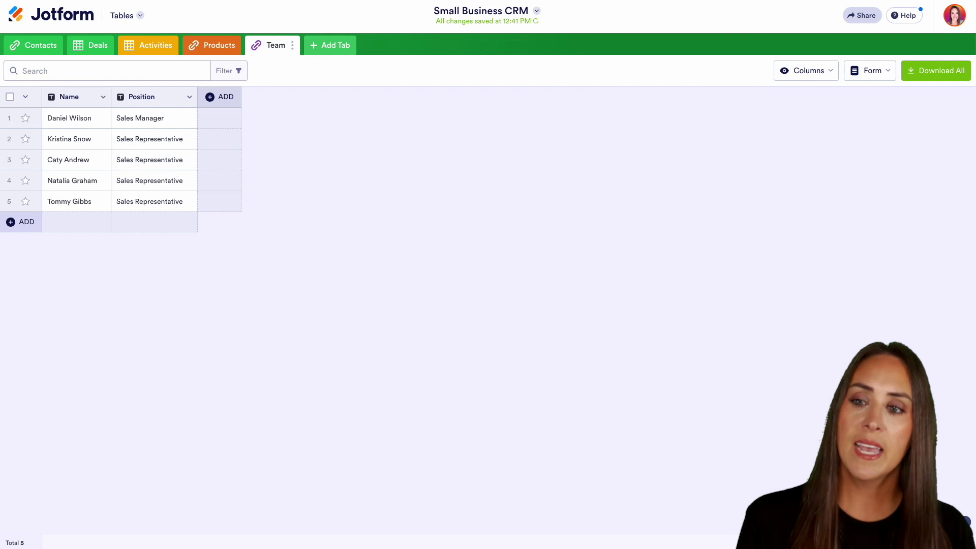
{"action": "left_click", "coordinate": [87, 48]}
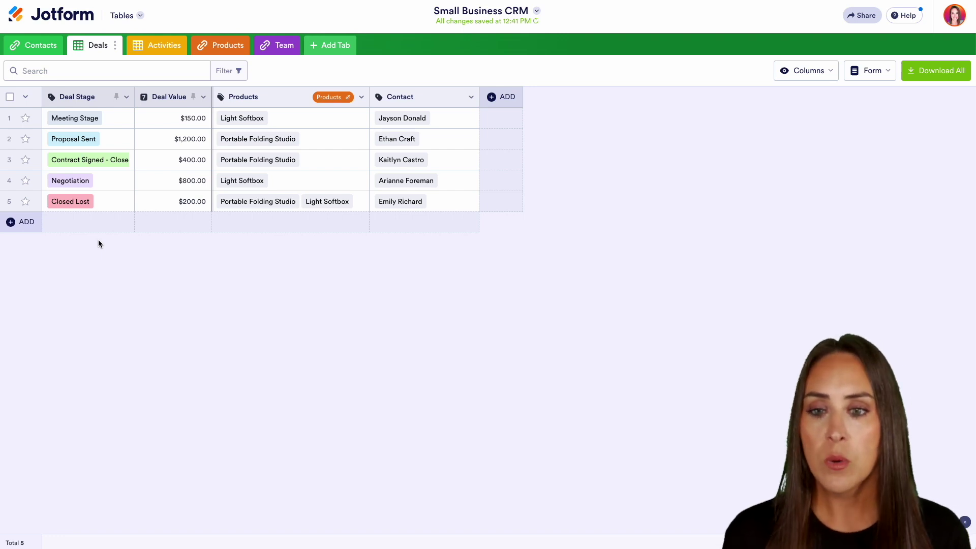
Filter deals to Deal Stage includes Proposal Sent and save it as a new tab 'Proposal Sent'.
{"action": "left_click", "coordinate": [240, 71]}
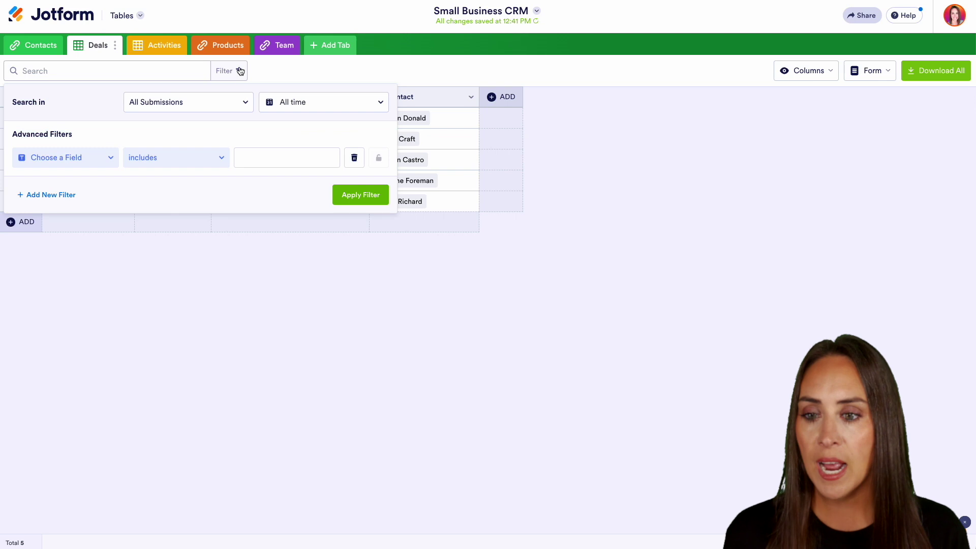
{"action": "left_click", "coordinate": [95, 154]}
{"action": "left_click", "coordinate": [87, 181]}
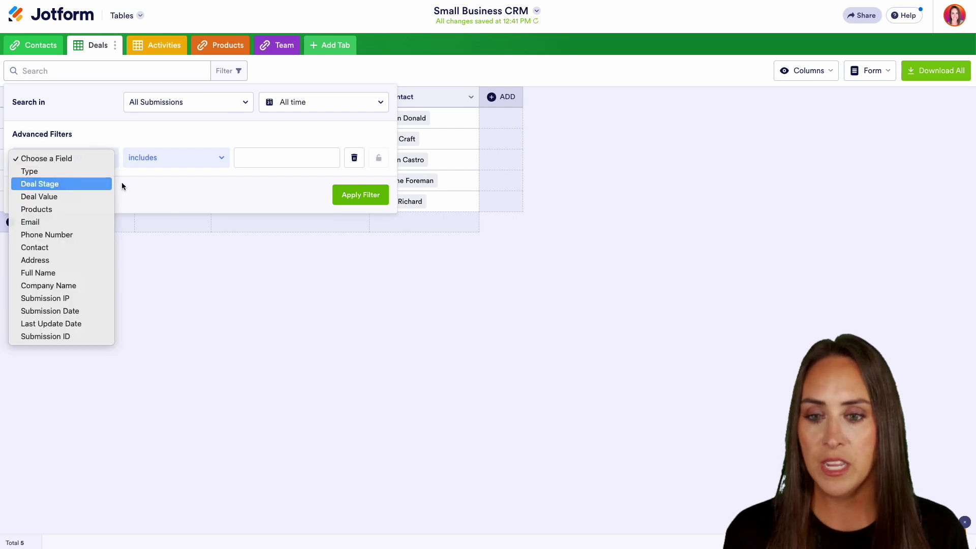
{"action": "left_click", "coordinate": [272, 158]}
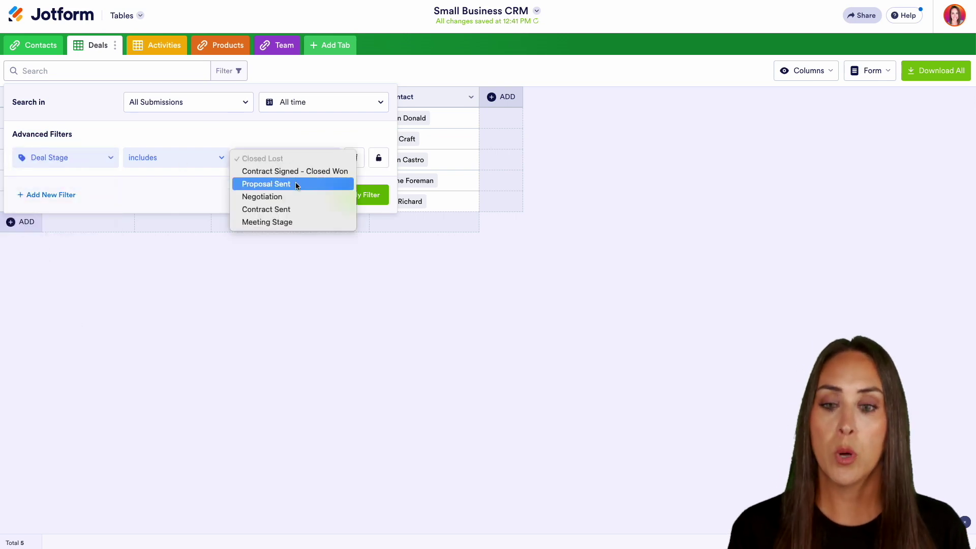
{"action": "left_click", "coordinate": [296, 185]}
{"action": "left_click", "coordinate": [361, 197]}
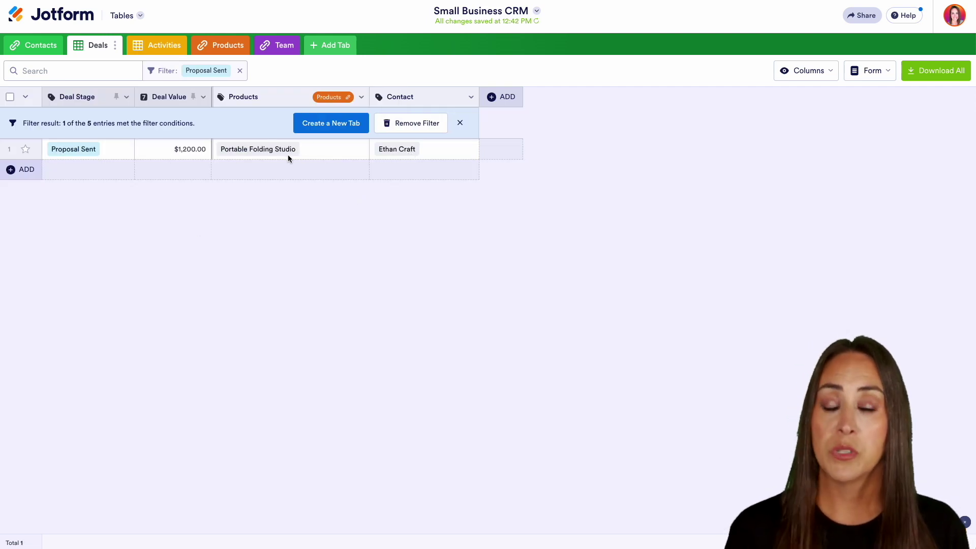
{"action": "left_click", "coordinate": [331, 124]}
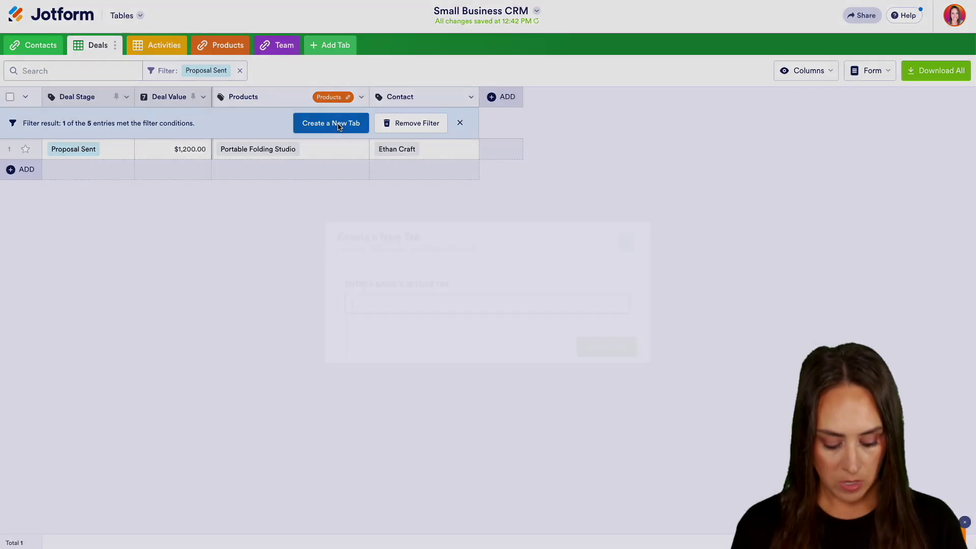
{"action": "type", "text": "Proposal Sent"}
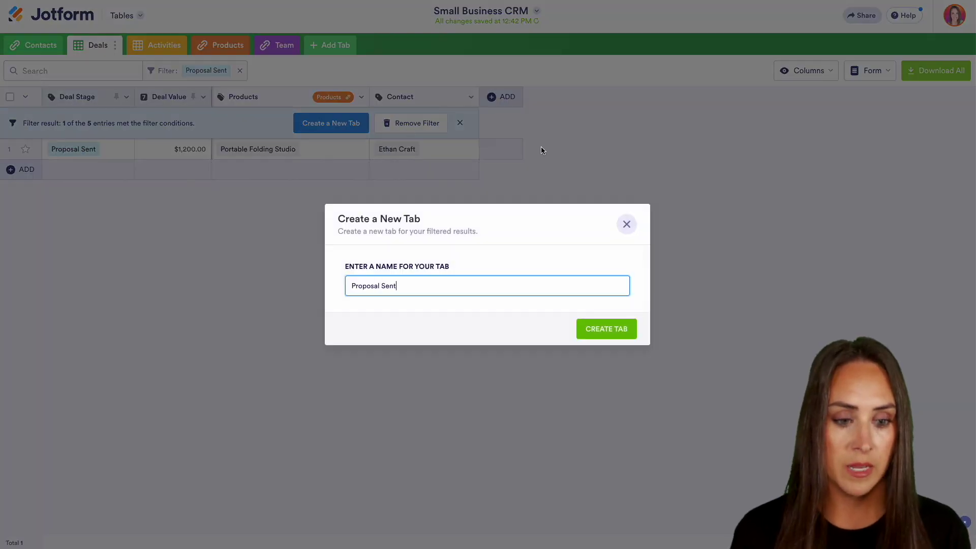
{"action": "left_click", "coordinate": [606, 329]}
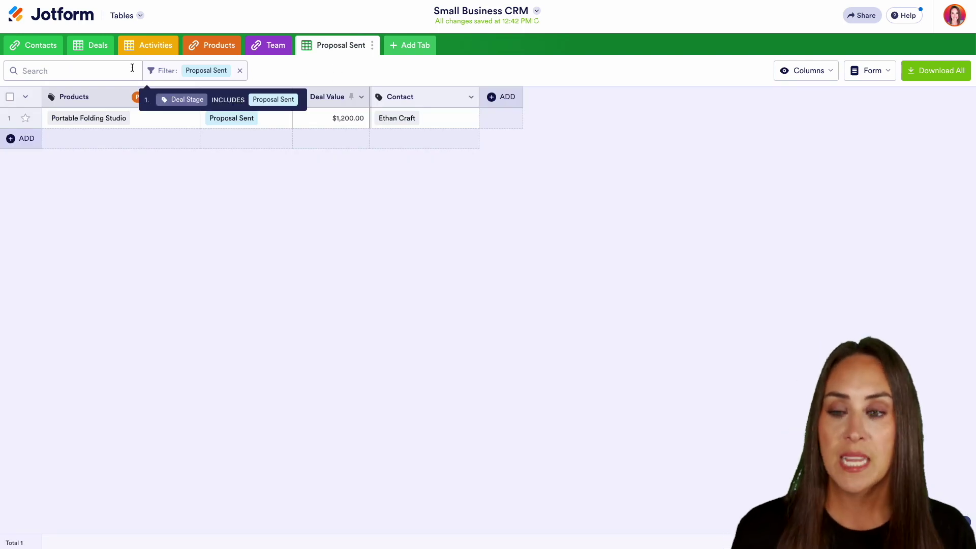
Swap the 03/17/2020 Email activity's representative for another team member, then view the Team tab.
{"action": "left_click", "coordinate": [84, 47]}
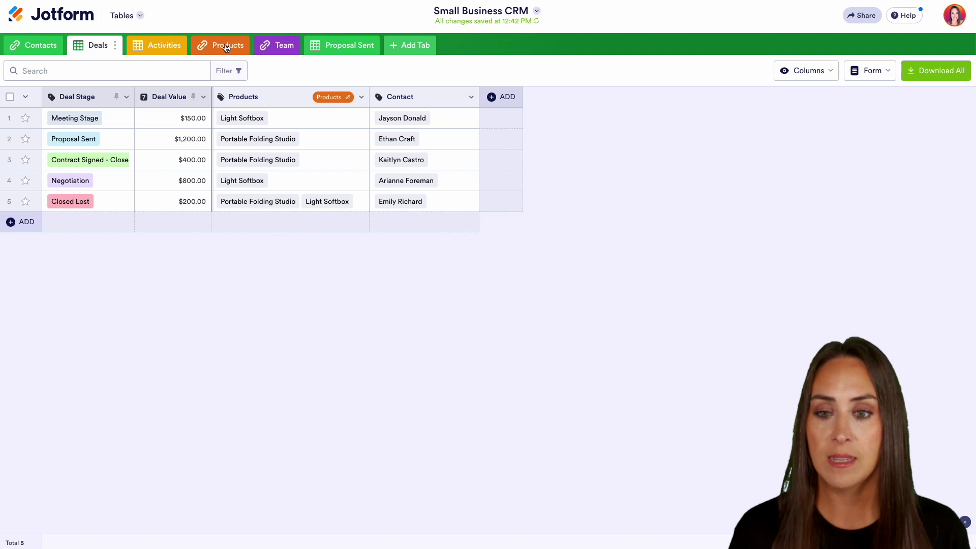
{"action": "left_click", "coordinate": [148, 47]}
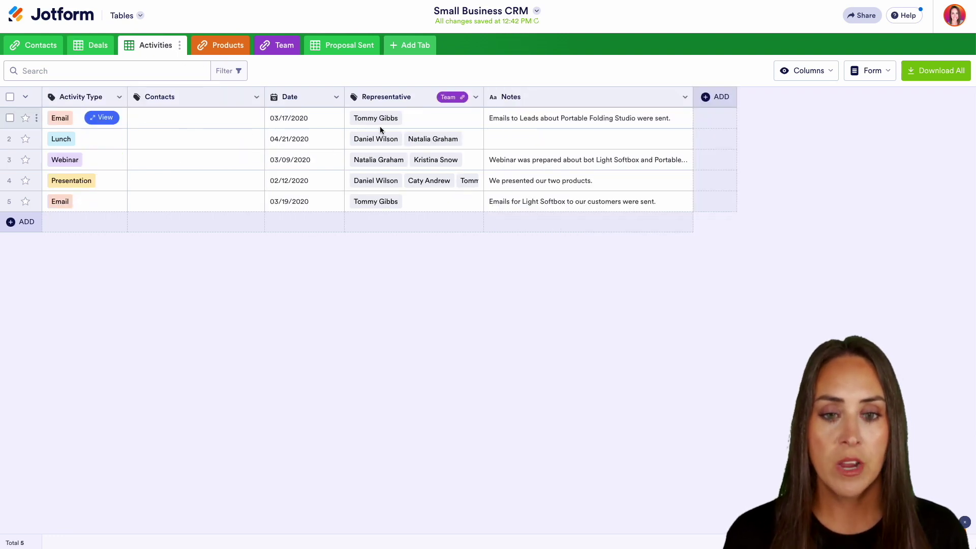
{"action": "left_click", "coordinate": [420, 117]}
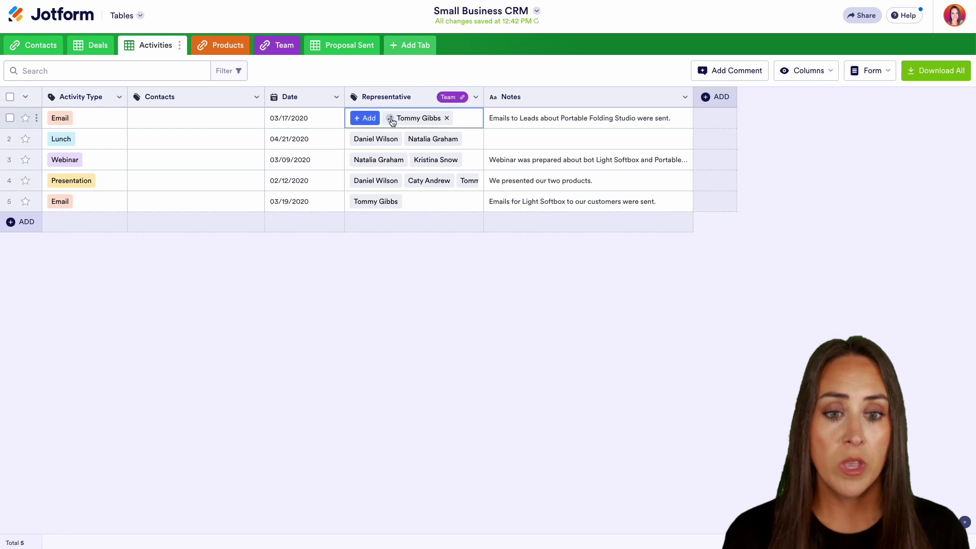
{"action": "left_click", "coordinate": [447, 119]}
{"action": "left_click", "coordinate": [363, 119]}
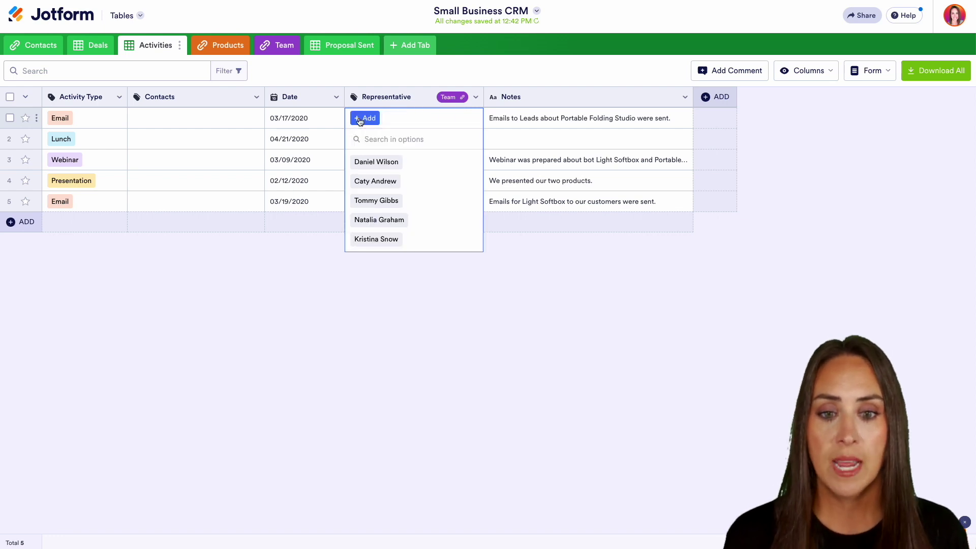
{"action": "left_click", "coordinate": [374, 184]}
{"action": "left_click", "coordinate": [411, 298]}
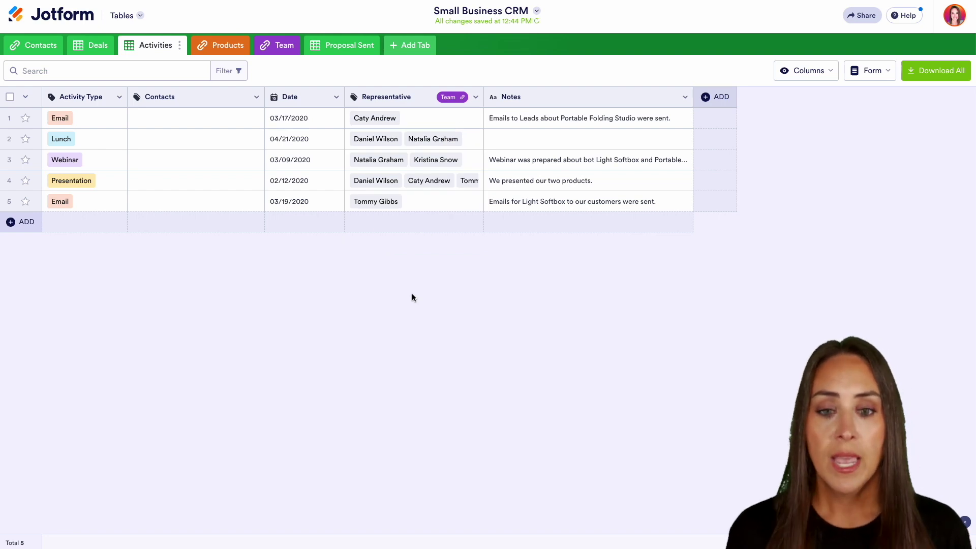
{"action": "left_click", "coordinate": [277, 46]}
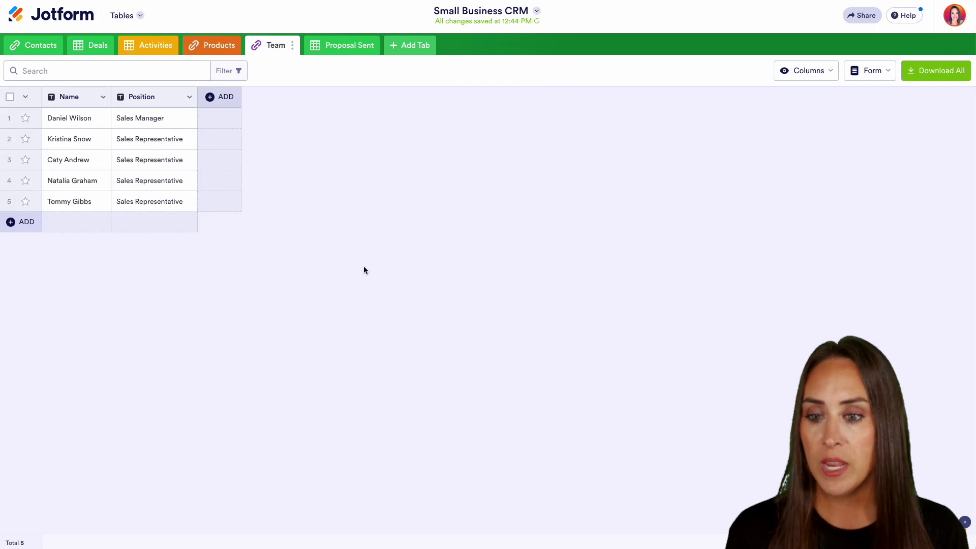
Add a new team member's name and give them the Sales Representative position copied from row 5.
{"action": "left_click", "coordinate": [21, 222]}
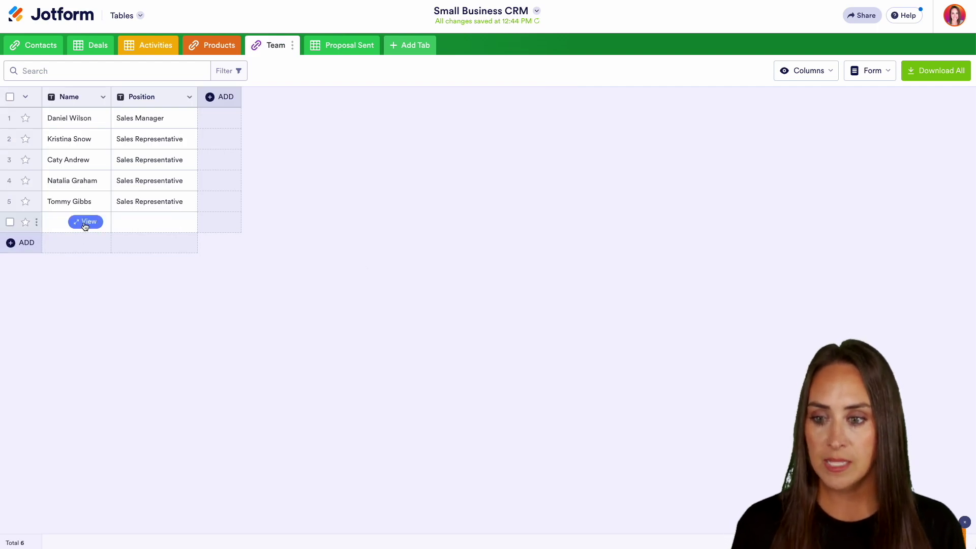
{"action": "left_click", "coordinate": [46, 227]}
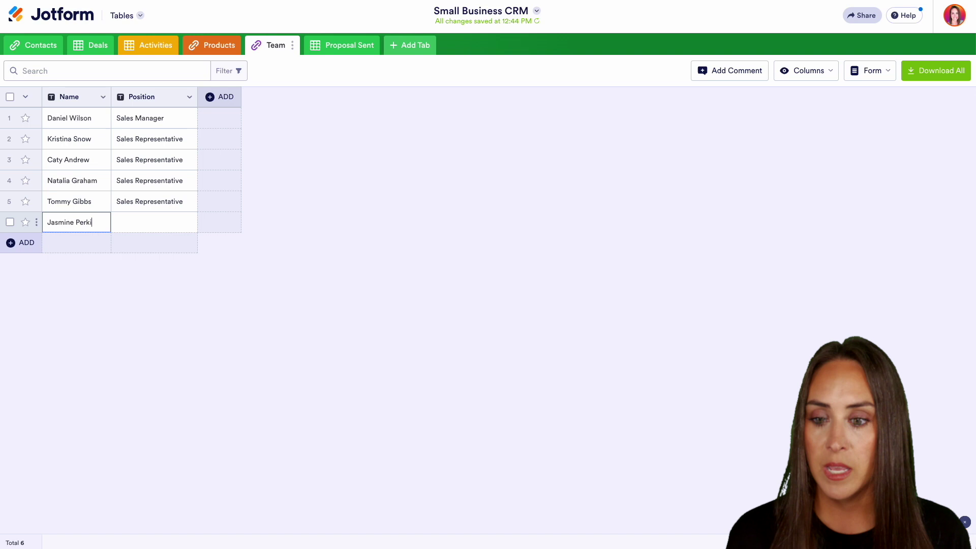
{"action": "left_click", "coordinate": [144, 223]}
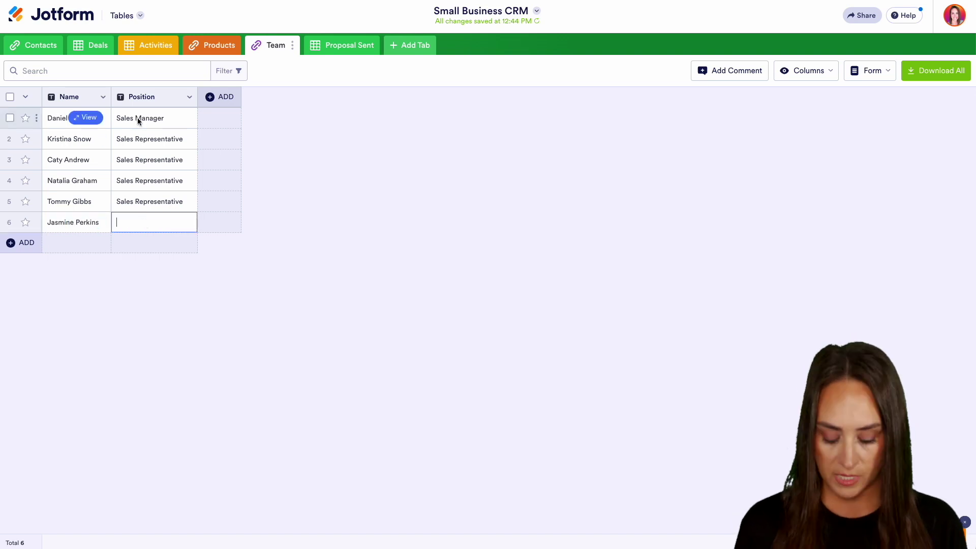
{"action": "left_click", "coordinate": [140, 201]}
{"action": "key", "text": "ctrl+c"}
{"action": "left_click", "coordinate": [139, 219]}
{"action": "key", "text": "ctrl+v"}
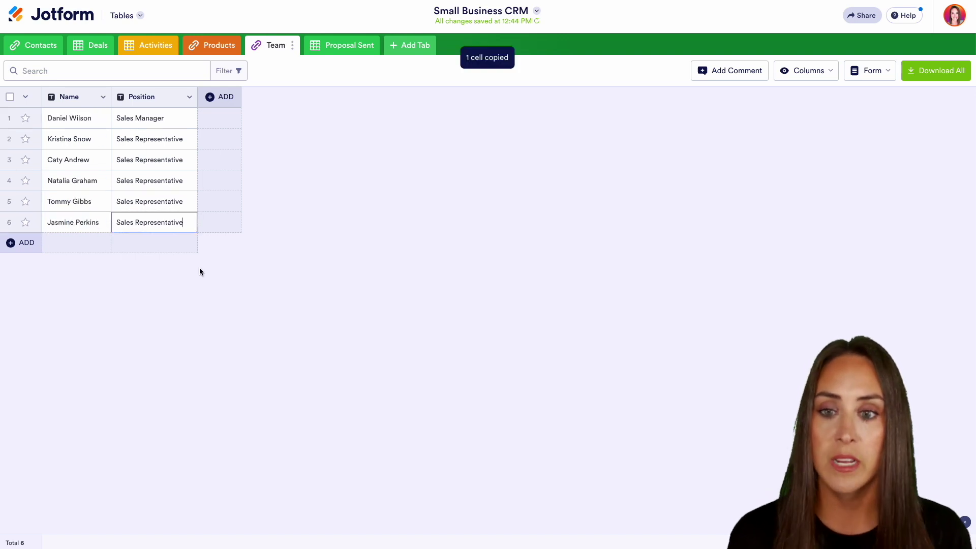
Add the new team member as a representative on the 03/19/2020 Email activity.
{"action": "left_click", "coordinate": [155, 46]}
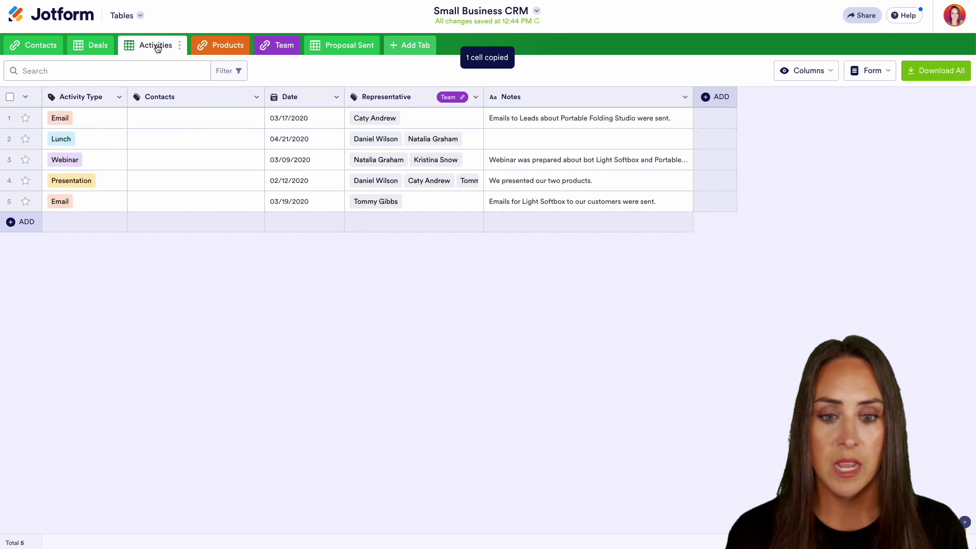
{"action": "left_click", "coordinate": [426, 202]}
{"action": "left_click", "coordinate": [364, 201]}
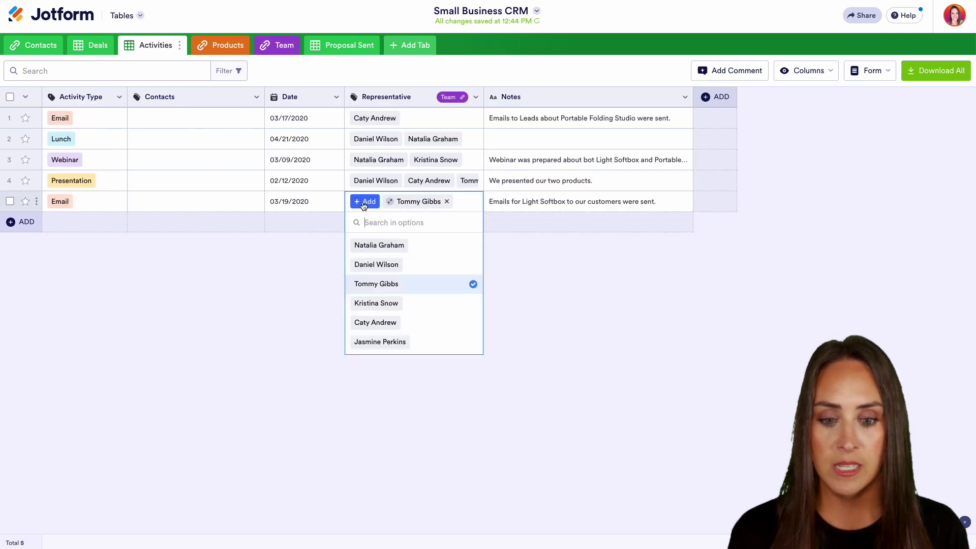
{"action": "left_click", "coordinate": [380, 341]}
{"action": "left_click", "coordinate": [295, 296]}
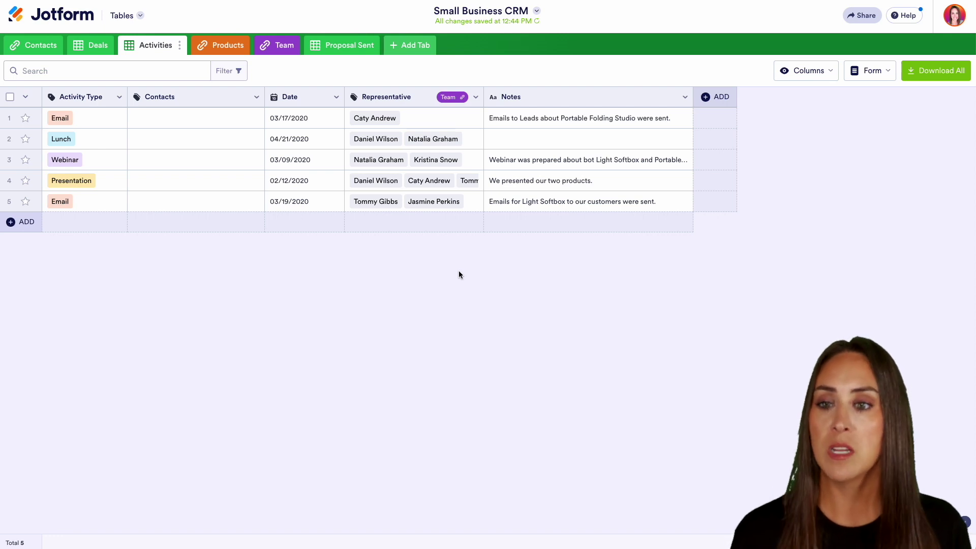
Return to My Forms to see the Team and Lead Capture Form forms listed.
{"action": "left_click", "coordinate": [67, 11]}
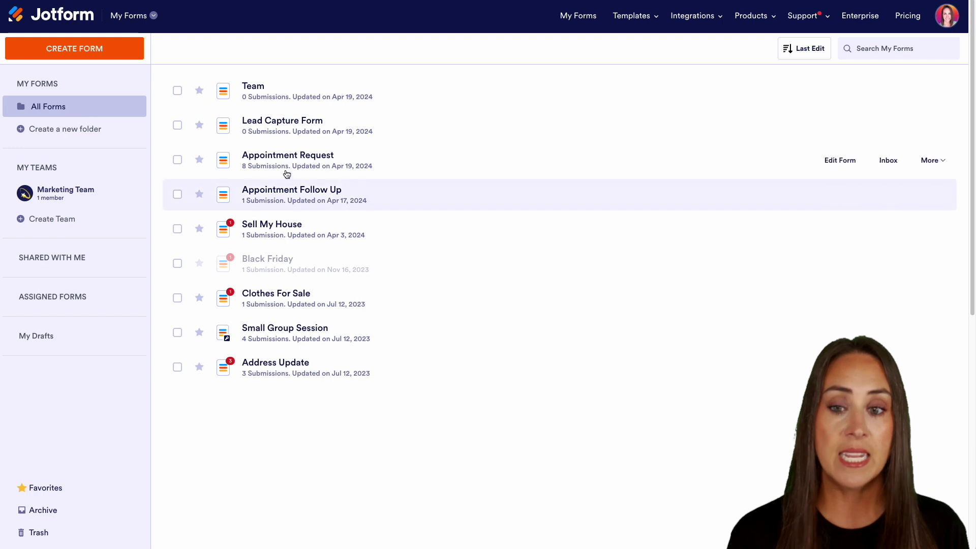